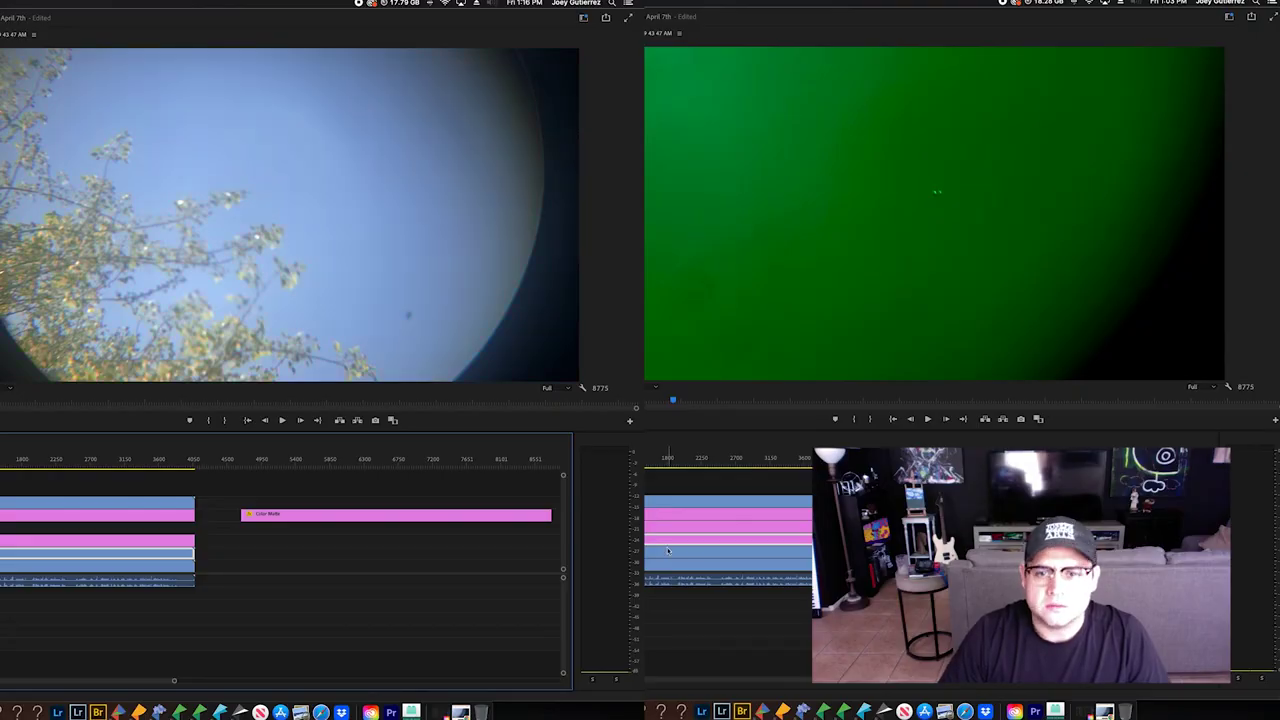
Step: Select the filtered clip in the second sequence and jump back to an earlier point
left_click(668, 550)
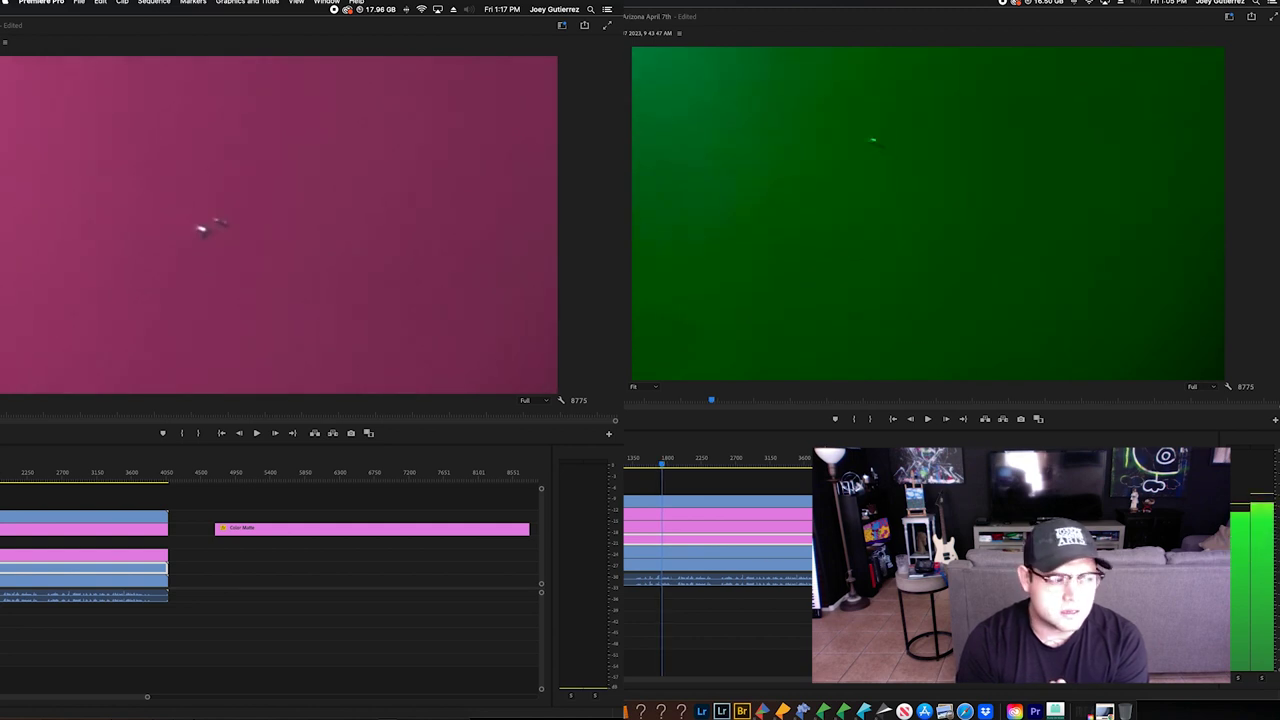
left_click(667, 462)
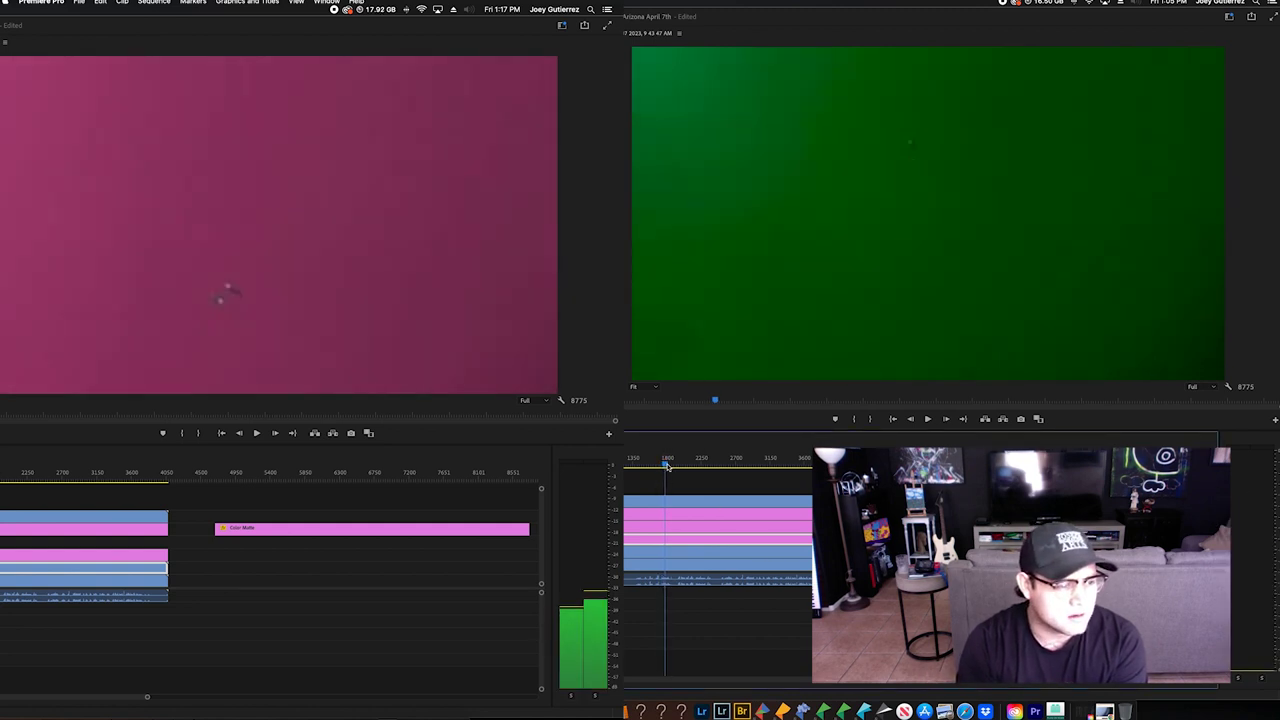
Step: Play the magenta-tinted sky clip until the bright object nears mid-frame
key("space")
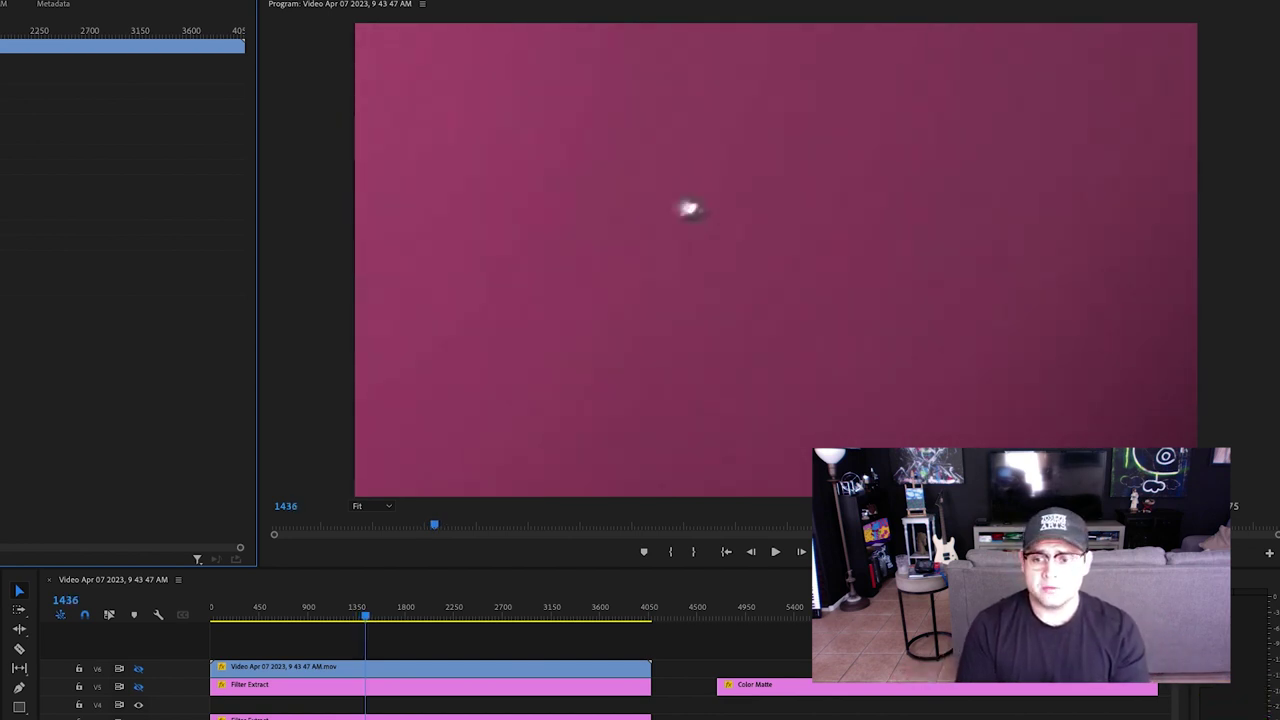
Step: Step frame by frame to around frame 1500, following the bright object to frame centre
key("Left")
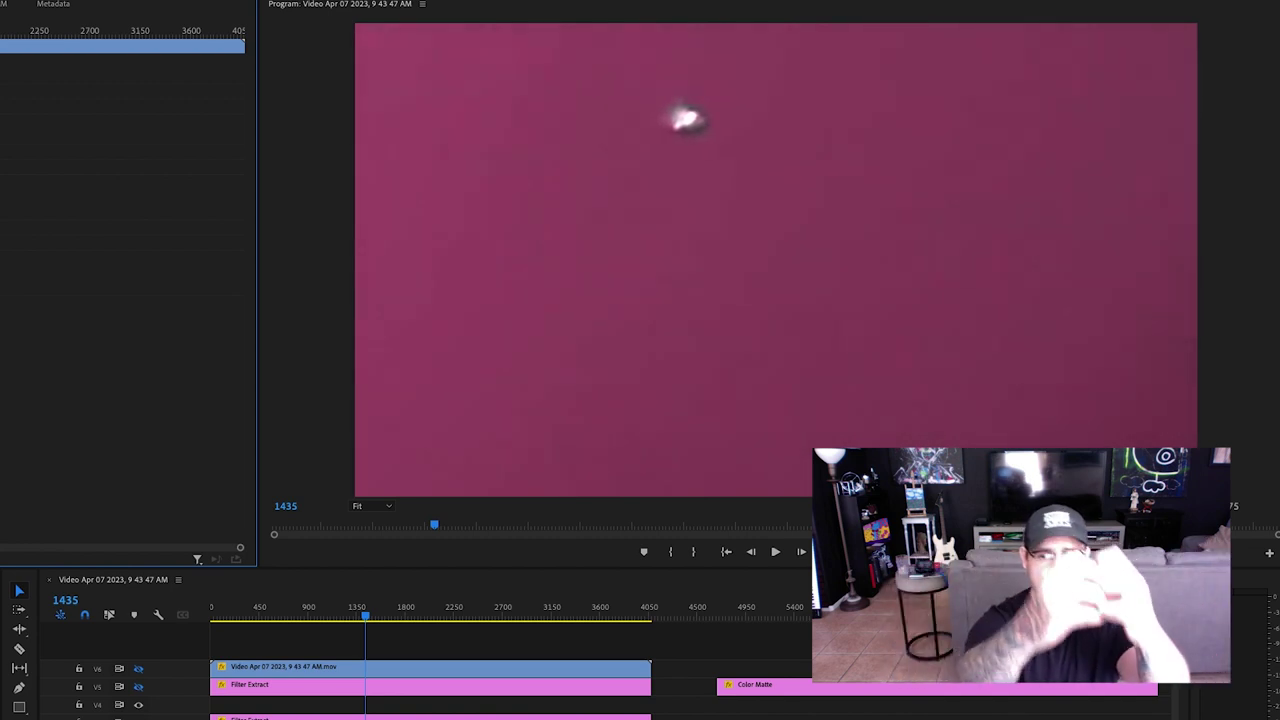
key("Right")
key("Right")
key("Right")
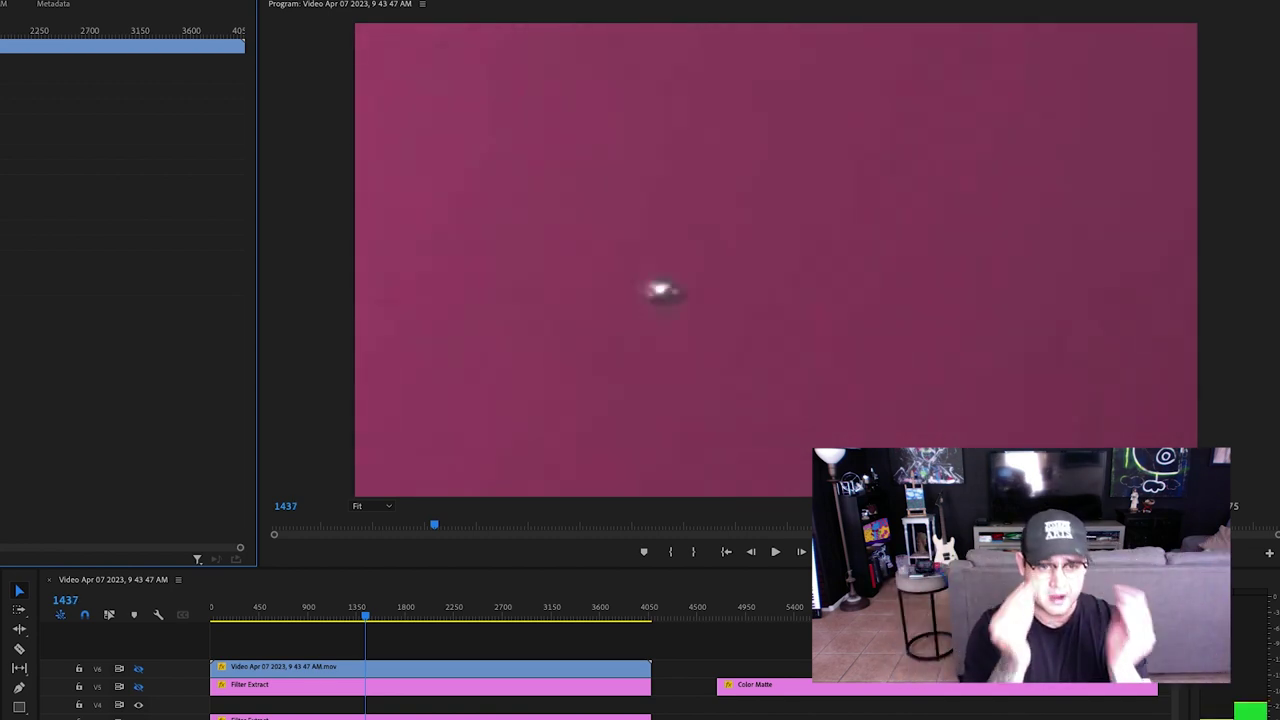
key("Right")
key("Right")
key("Right")
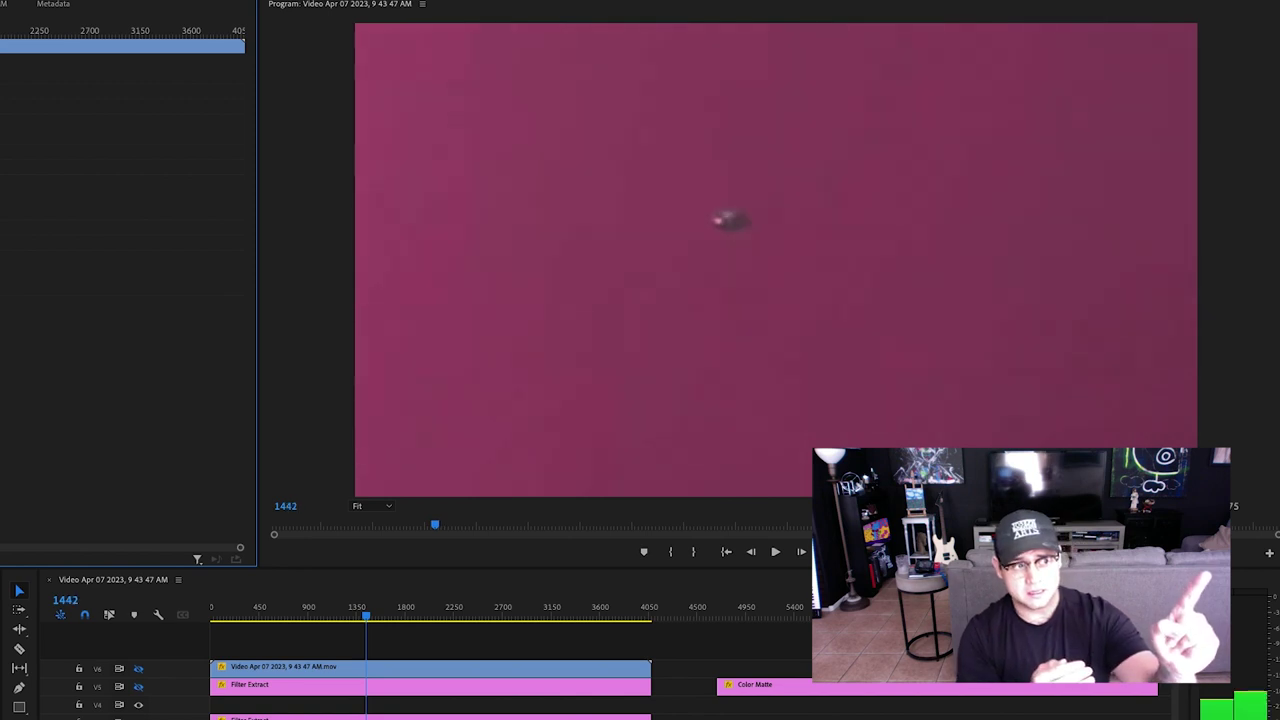
key("Right")
key("Right")
key("Right")
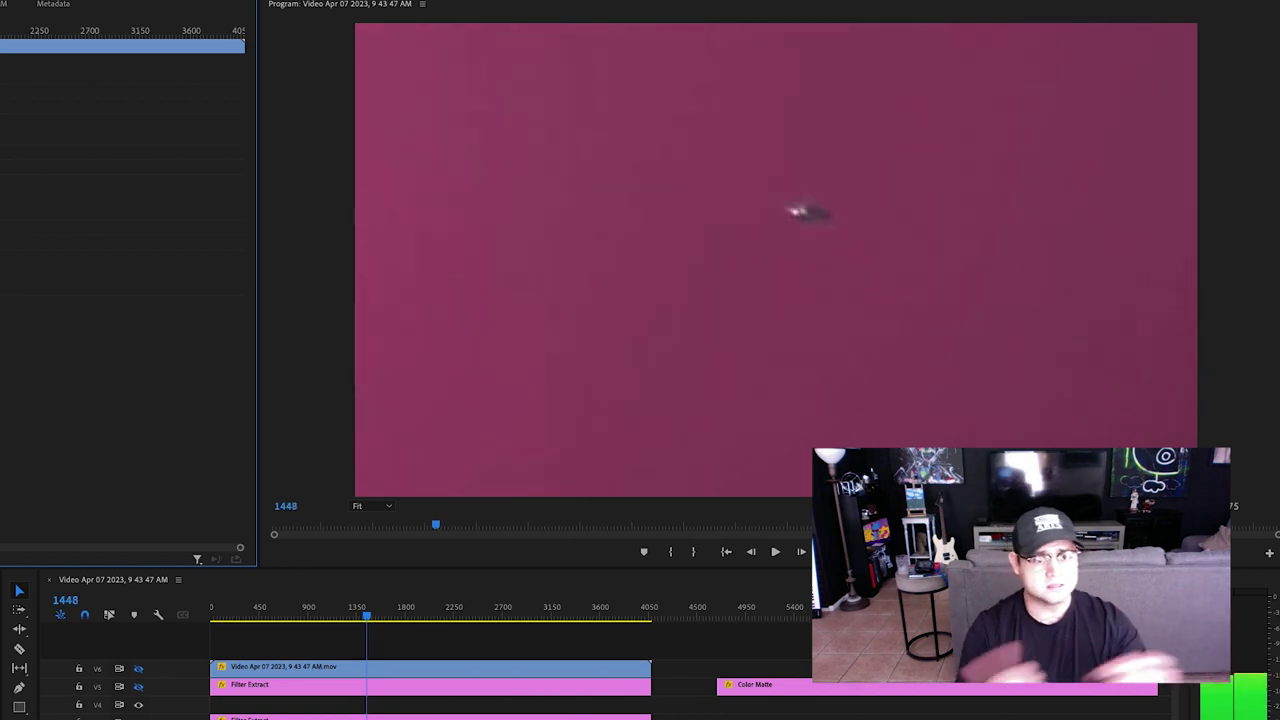
key("Left")
key("Left")
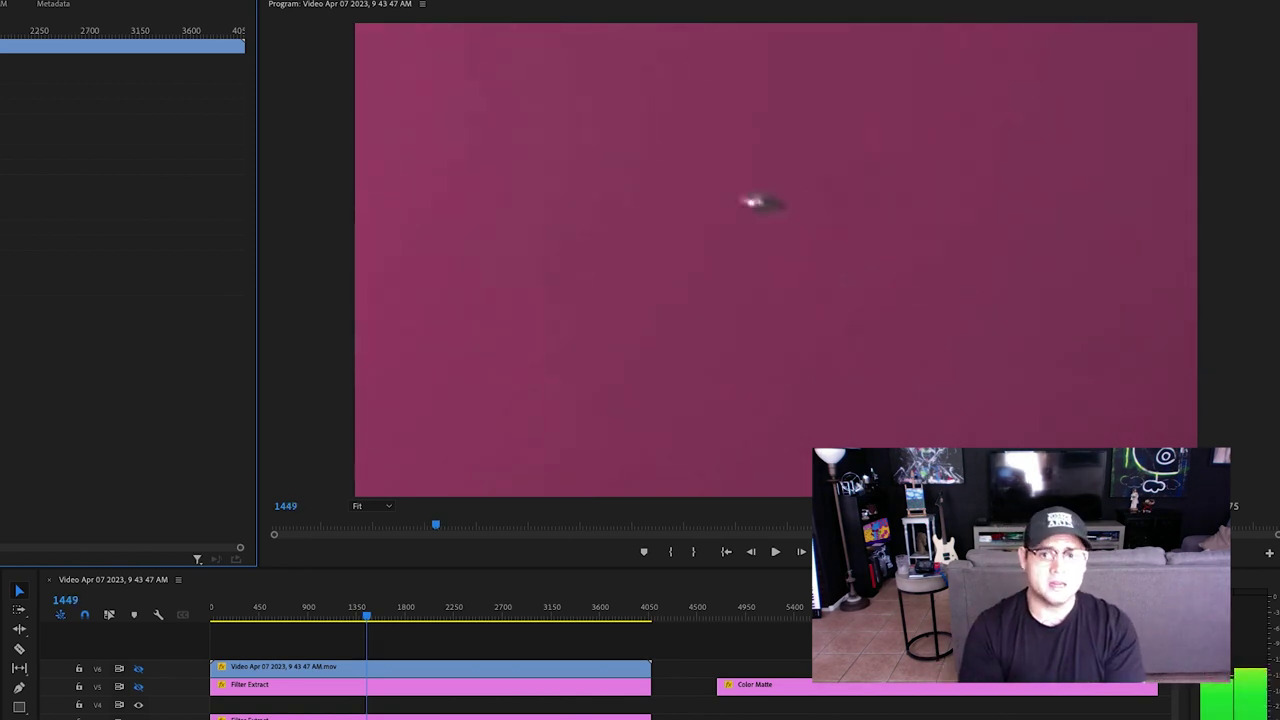
key("Right")
key("Right")
key("Right")
key("Right")
key("Right")
key("Right")
key("Right")
key("Right")
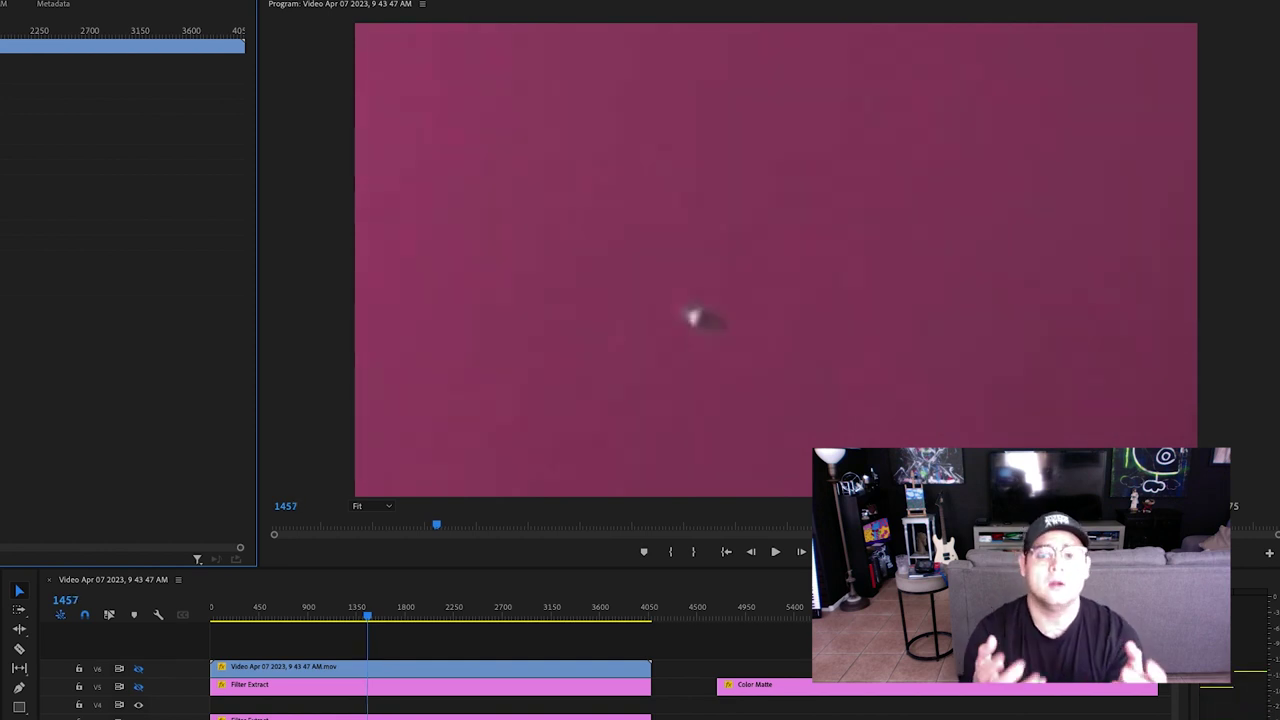
key("Right")
key("Right")
key("Right")
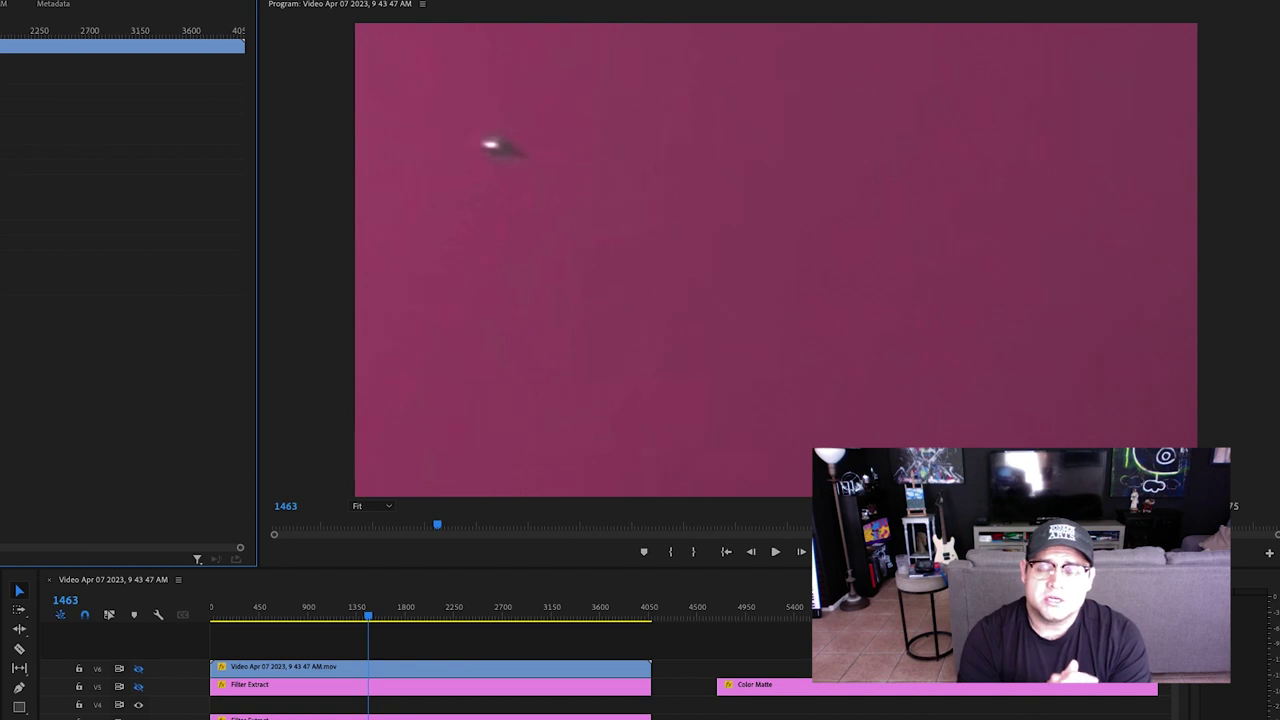
key("Right")
key("Right")
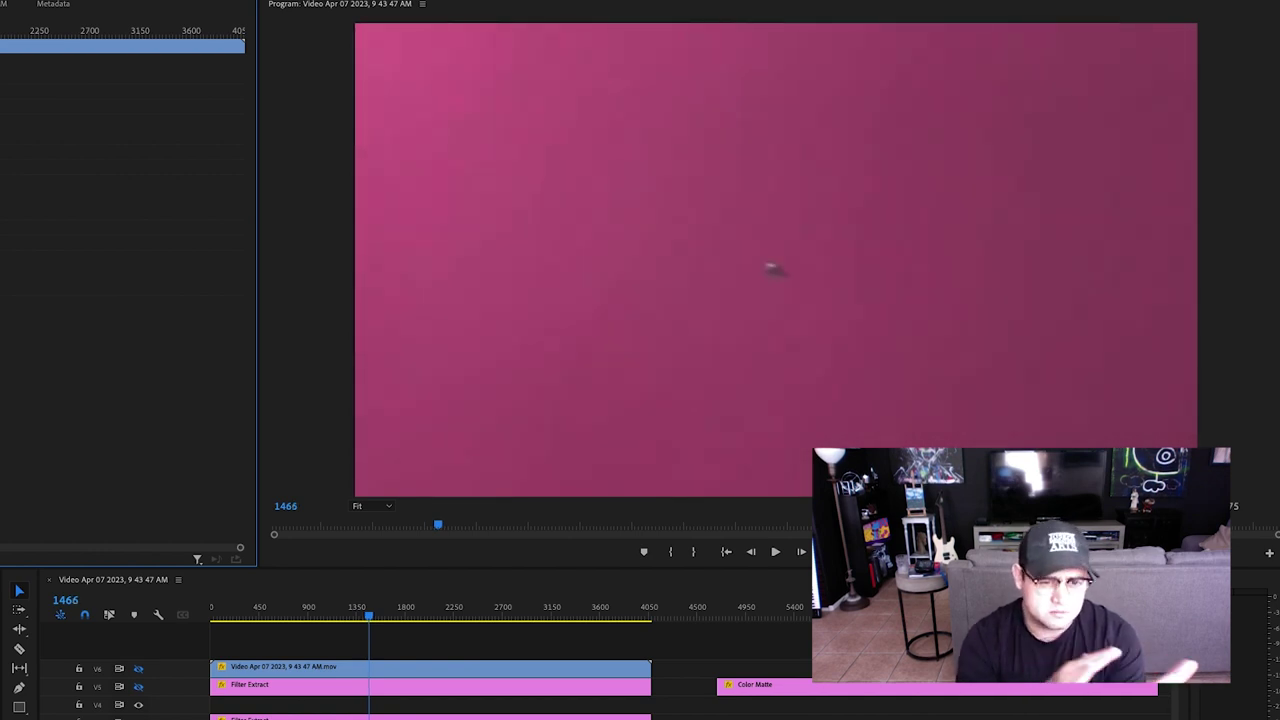
key("Right")
key("Right")
key("Right")
key("Right")
key("Right")
key("Right")
key("Right")
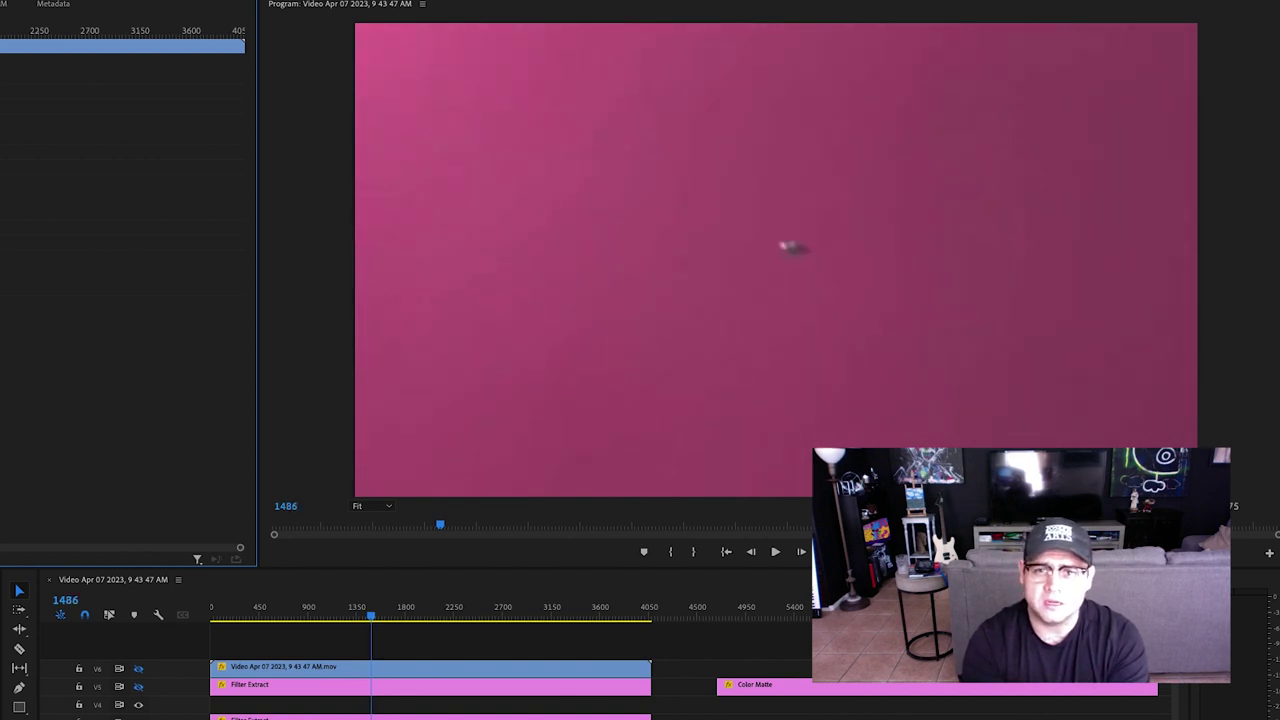
key("Right")
key("Right")
key("Right")
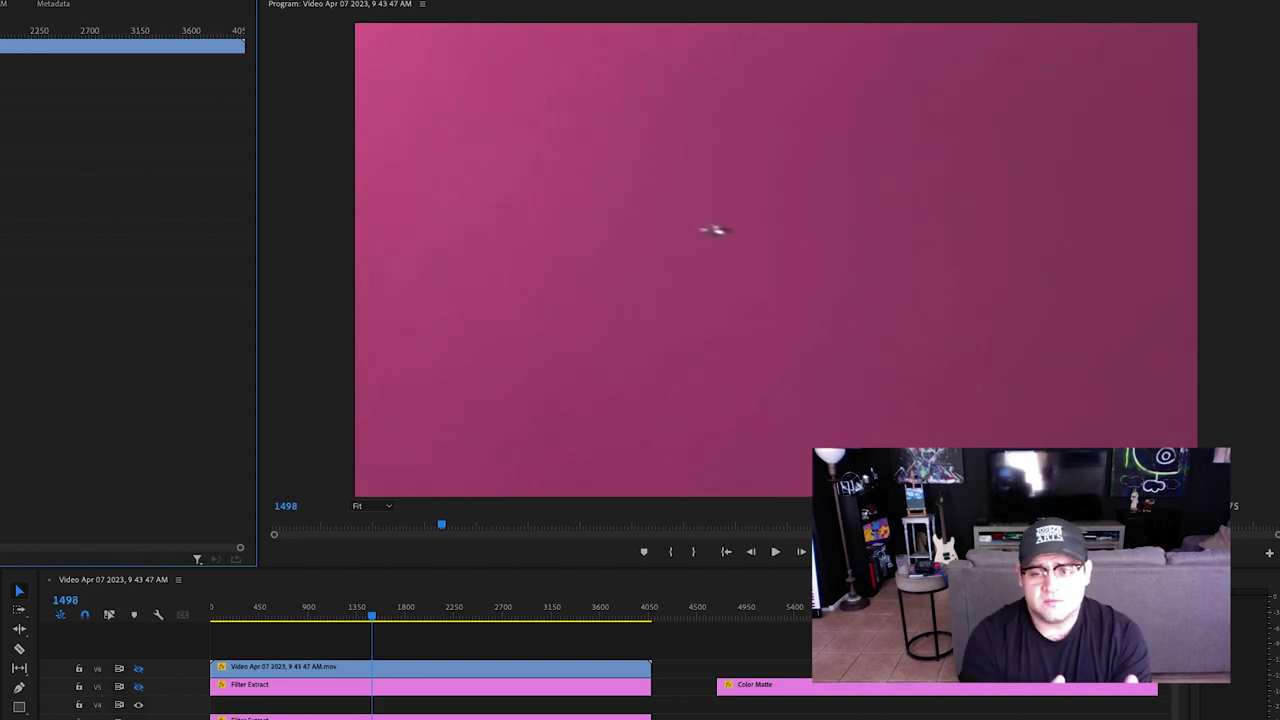
key("Right")
key("Right")
key("Left")
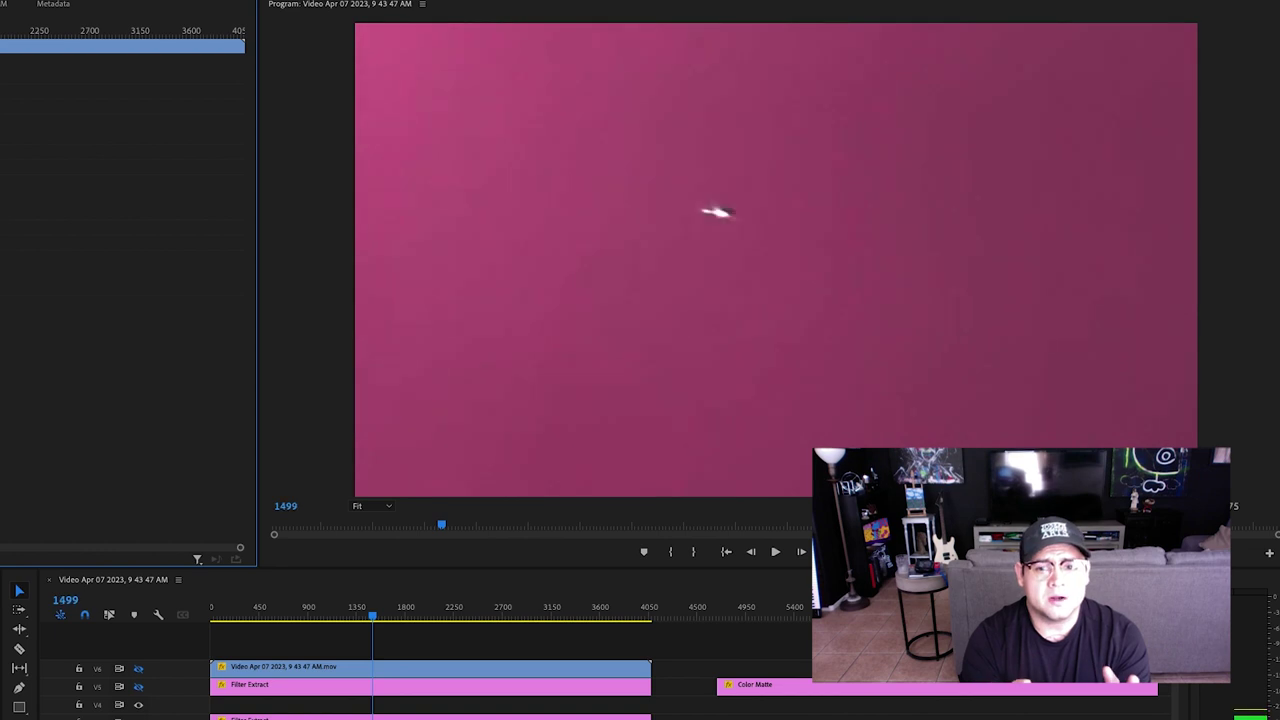
key("Right")
key("Right")
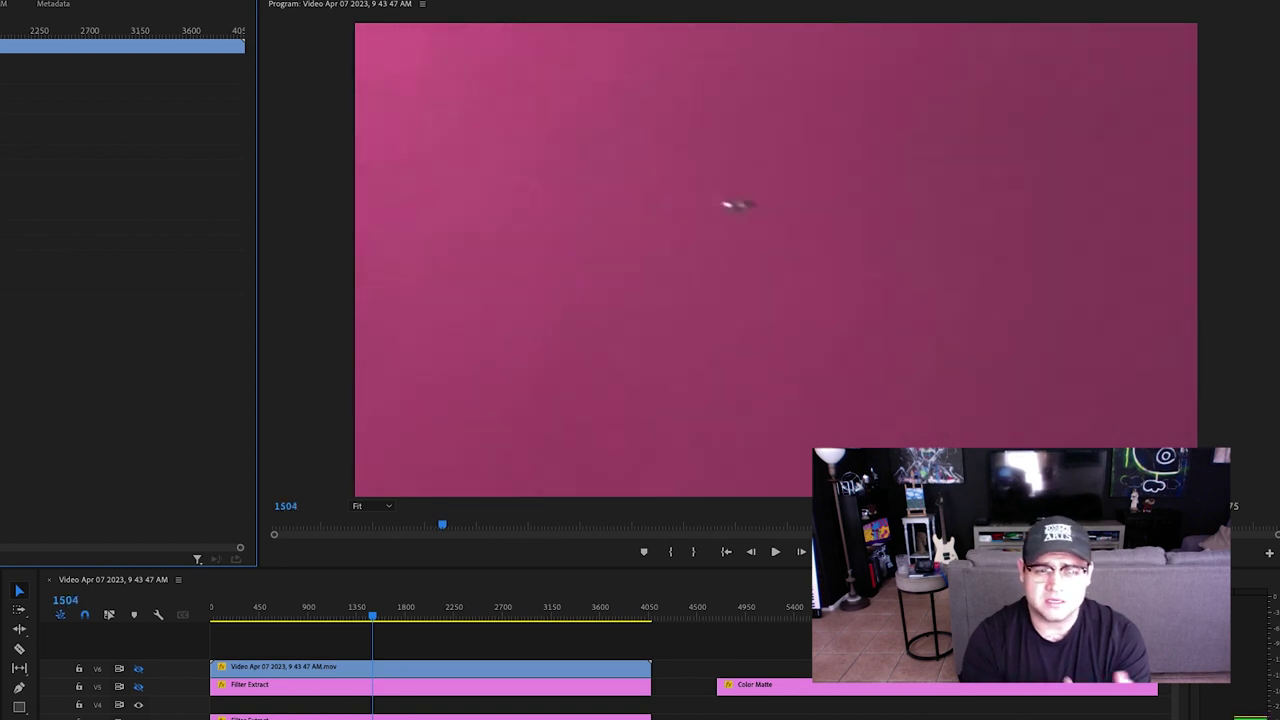